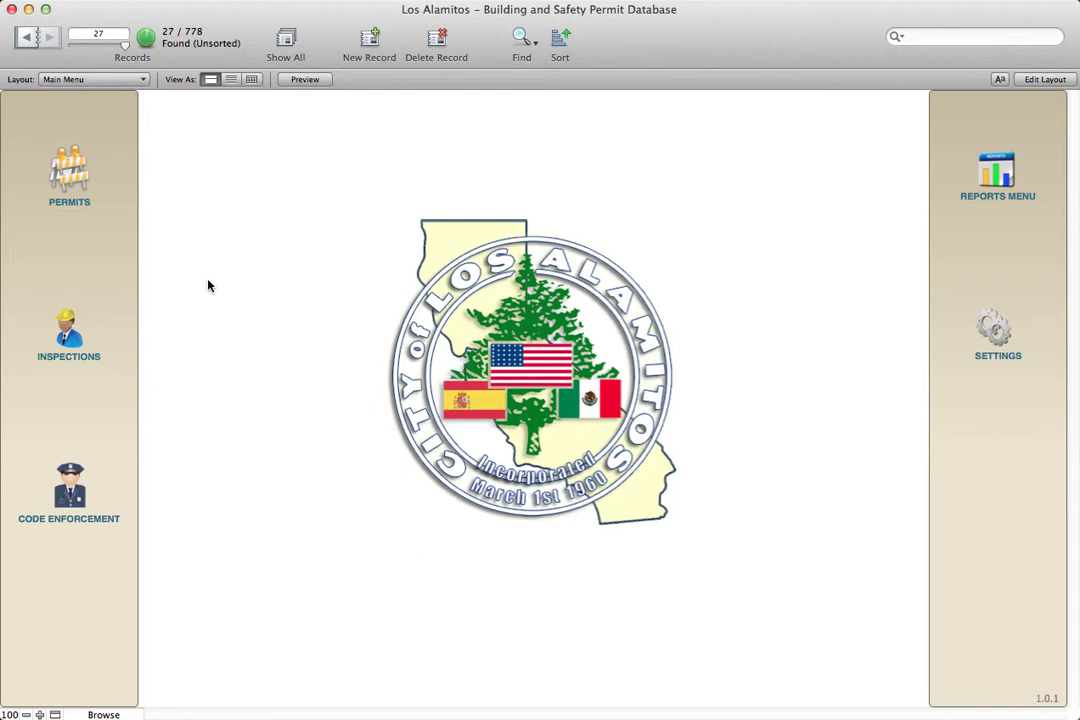
click(66, 175)
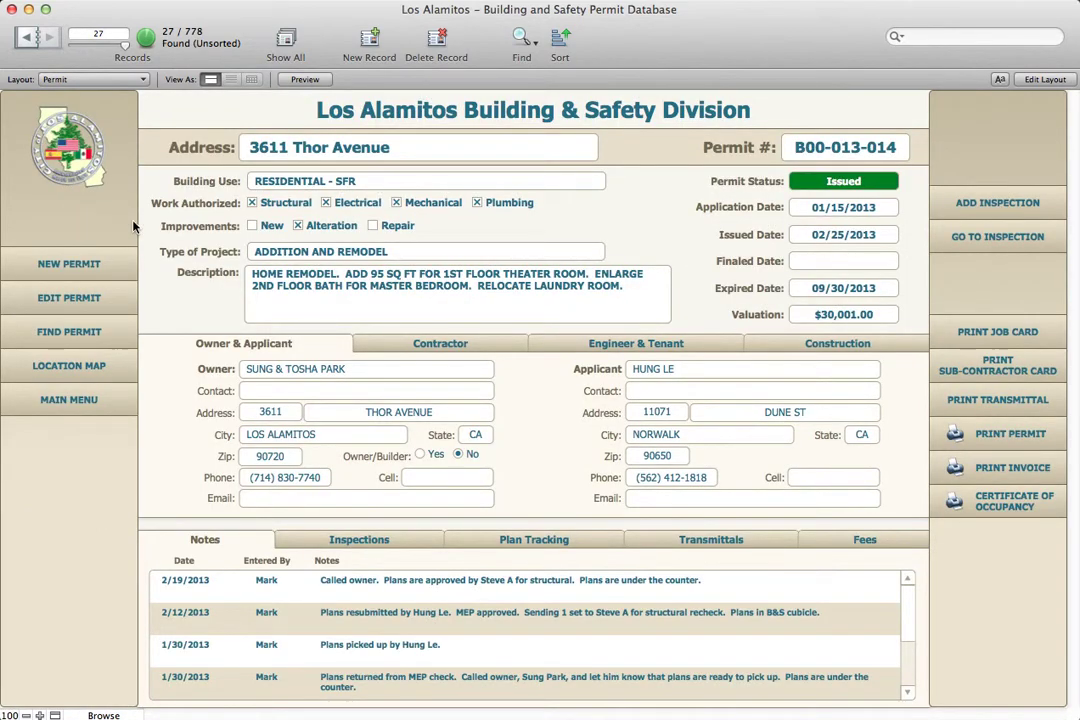
click(68, 264)
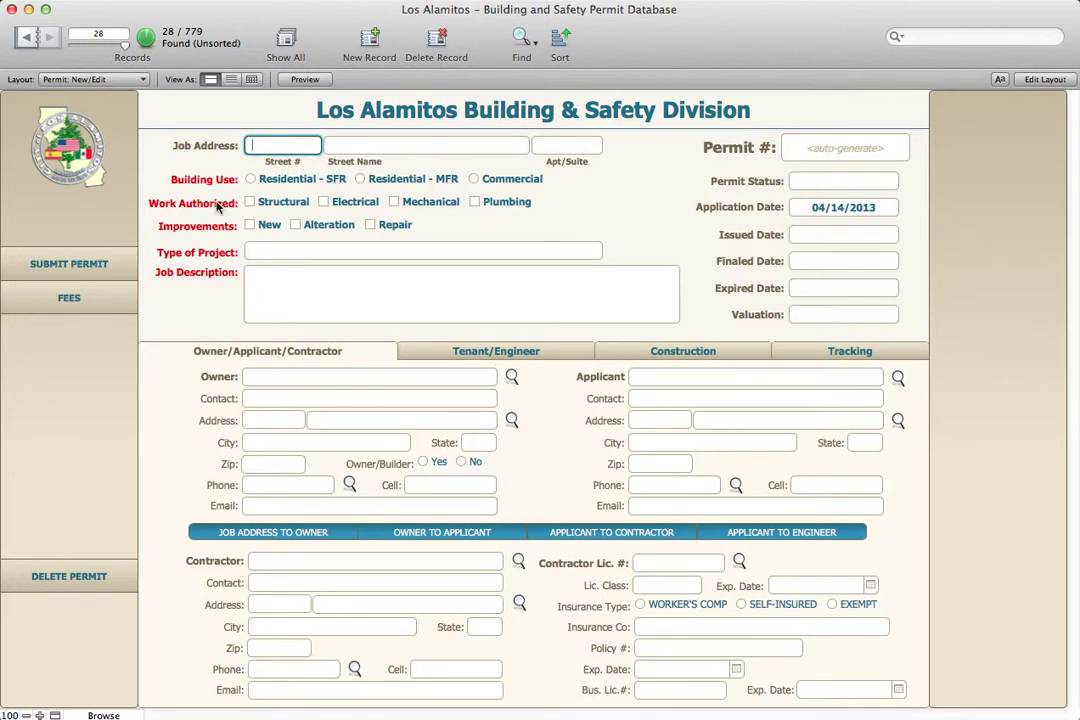
text(1111)
key(Tab)
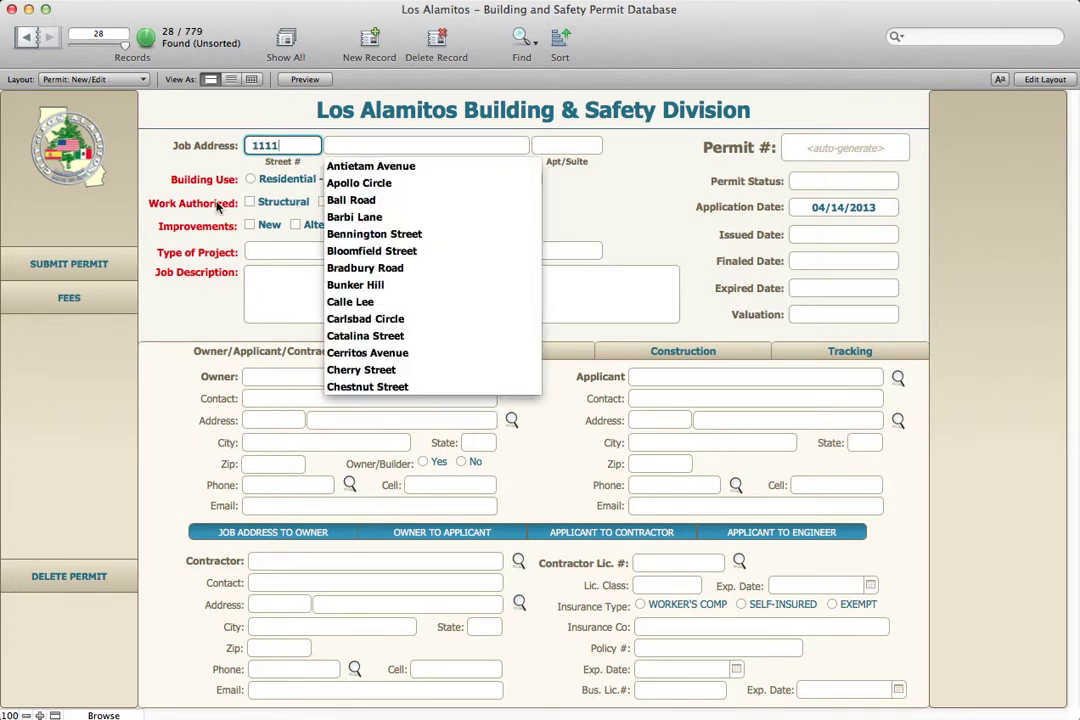
click(343, 185)
Mark it Residential-SFR, structural, new construction, BLOCK WALL project, with the pasted job description
click(296, 179)
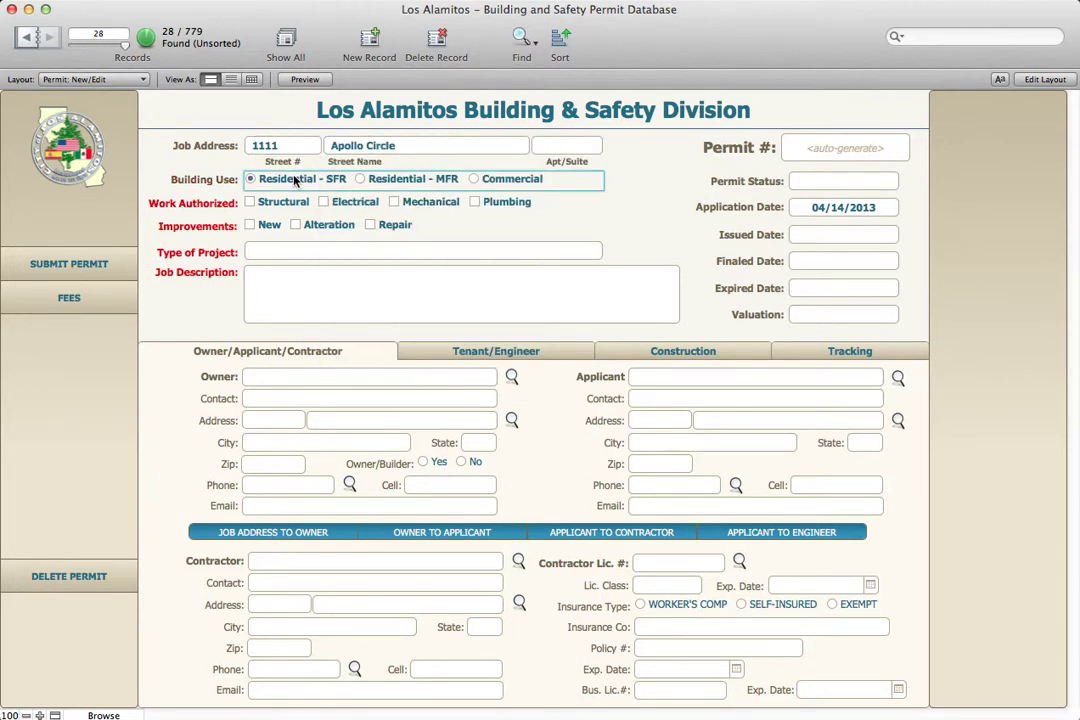
click(289, 202)
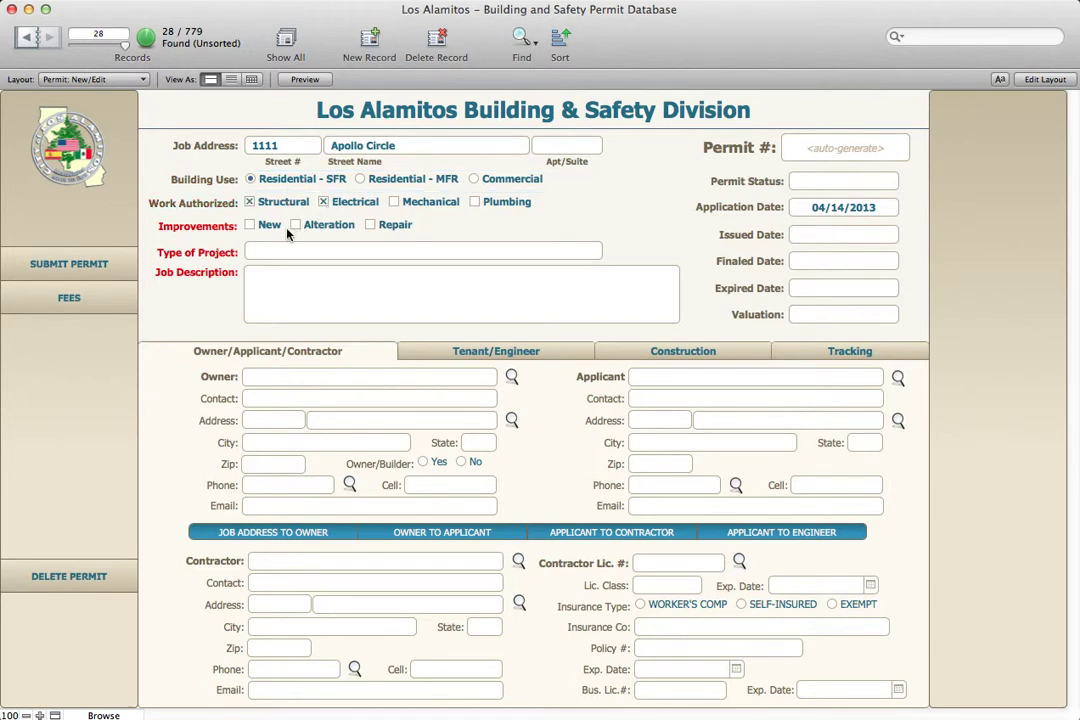
click(277, 228)
click(289, 250)
click(287, 305)
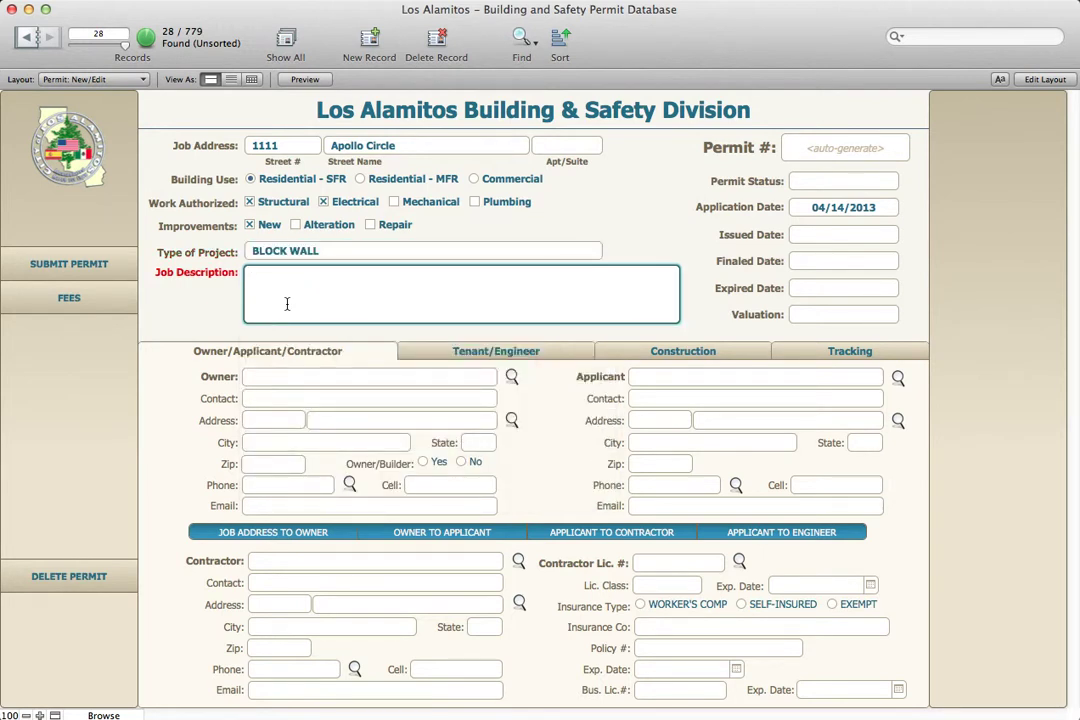
text(REPLACE EXISTING WOOD FENCE ON REAR AND SIDE PROPERTY LINES WITH 150 LF OF BLOCK WALL.  ADDING ELECTRICAL FOR LIGHTING.)
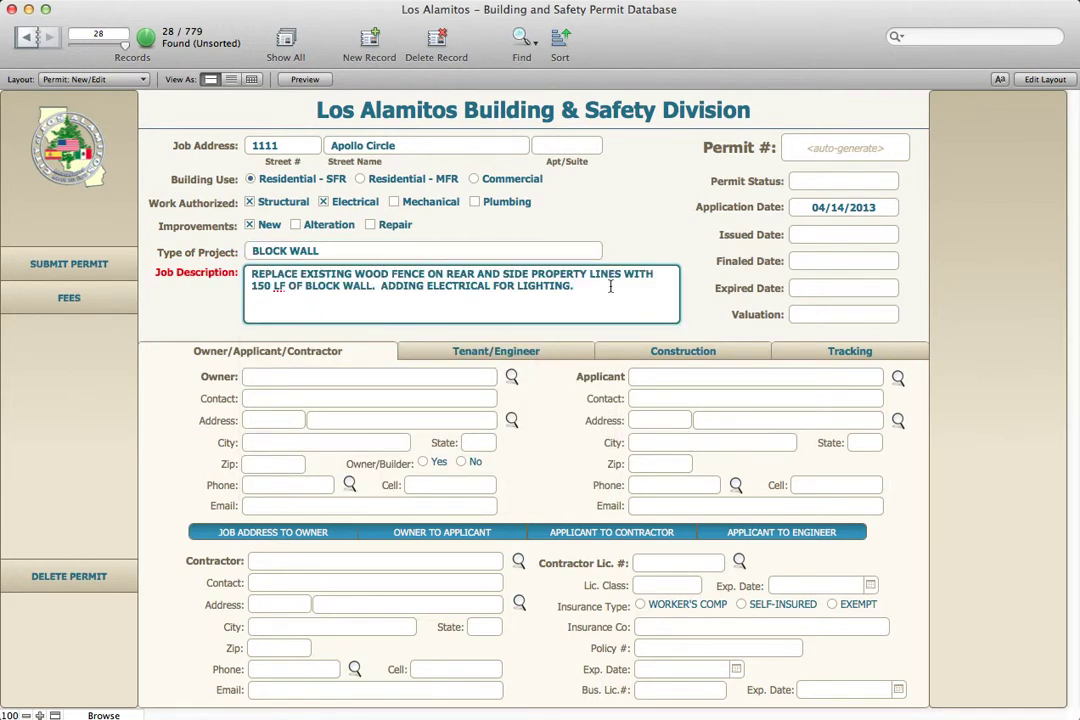
key(KP_Enter)
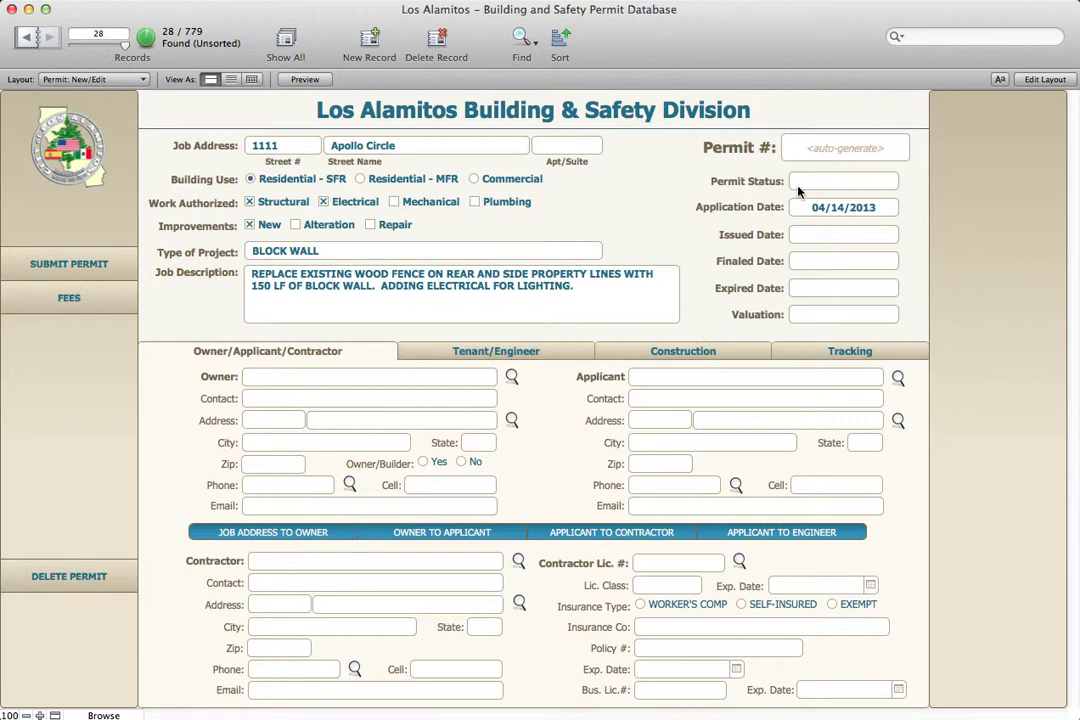
Set the permit status to Issued, with application and issued dates of 04/14/2013
click(798, 186)
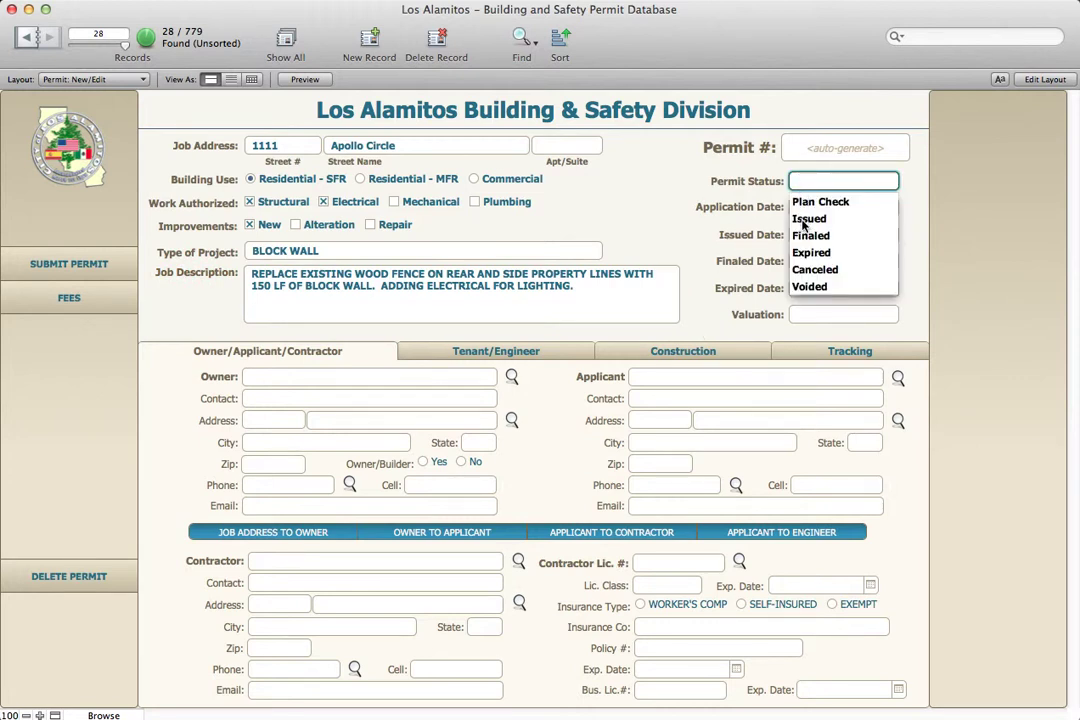
click(803, 219)
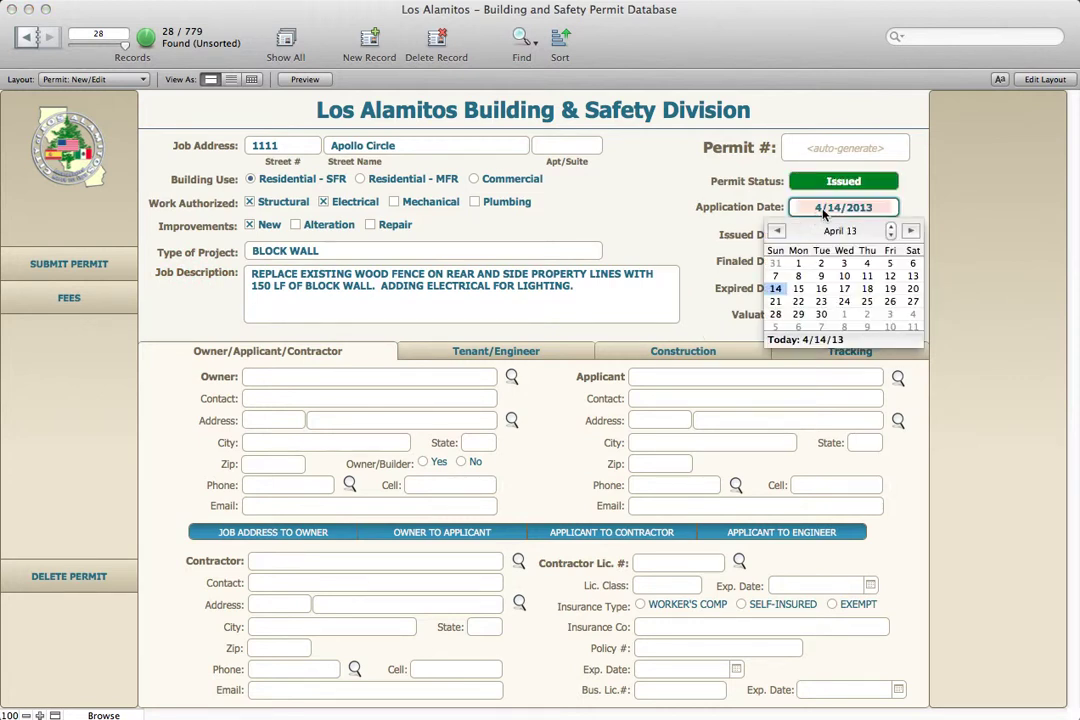
click(775, 289)
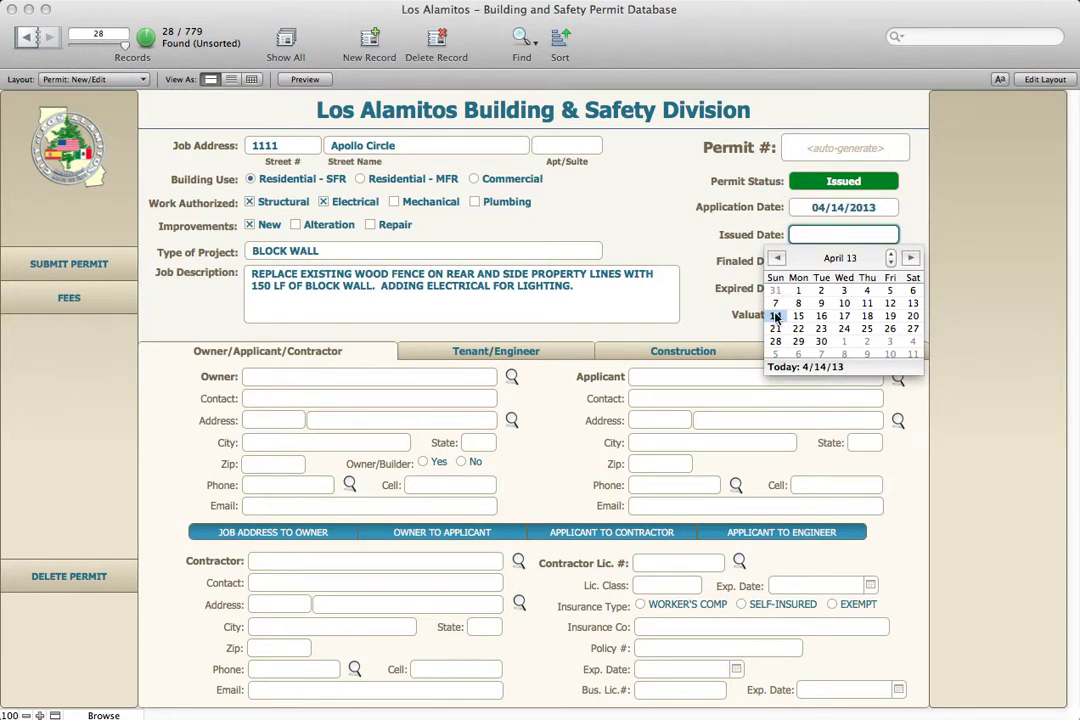
click(815, 235)
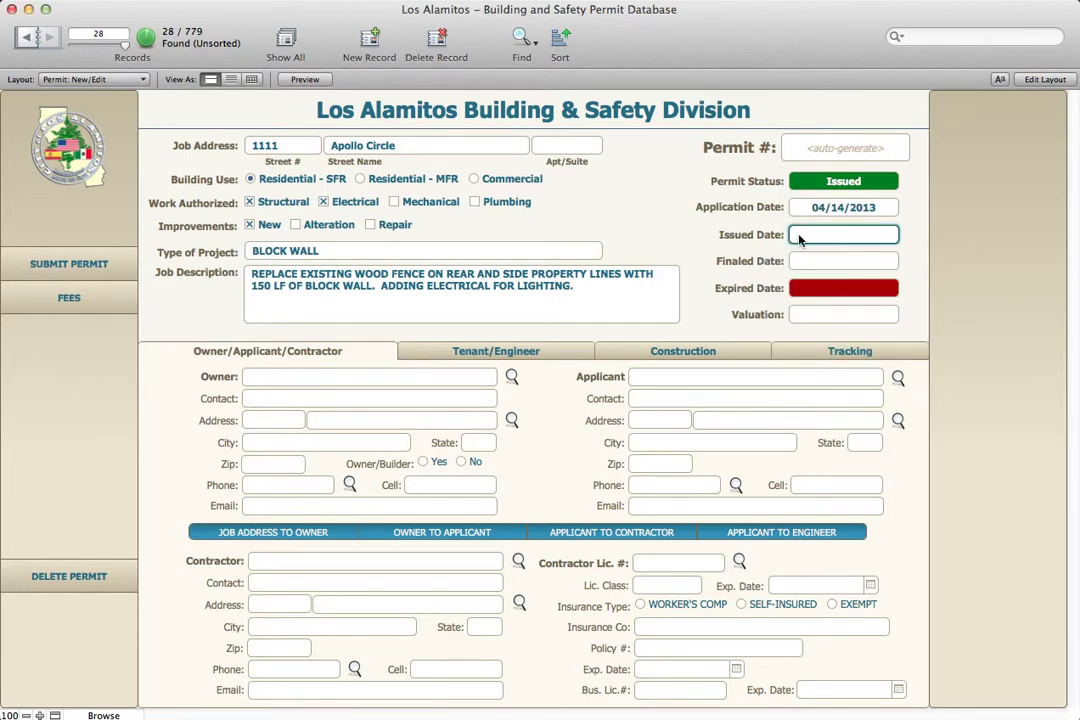
click(746, 236)
click(805, 237)
click(775, 321)
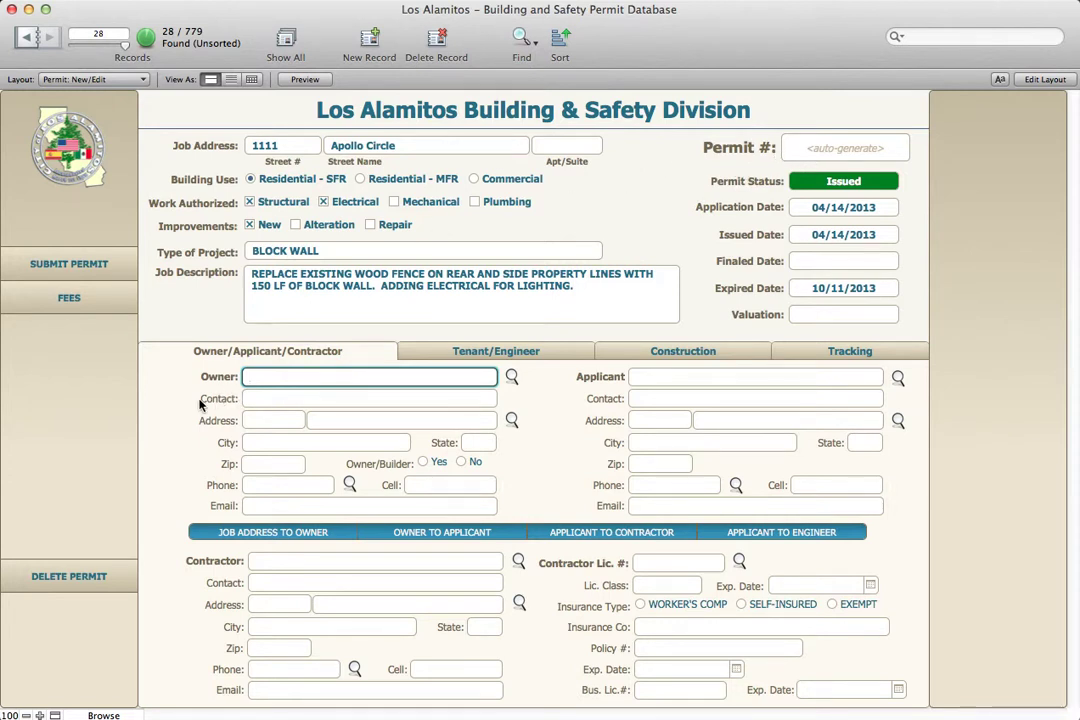
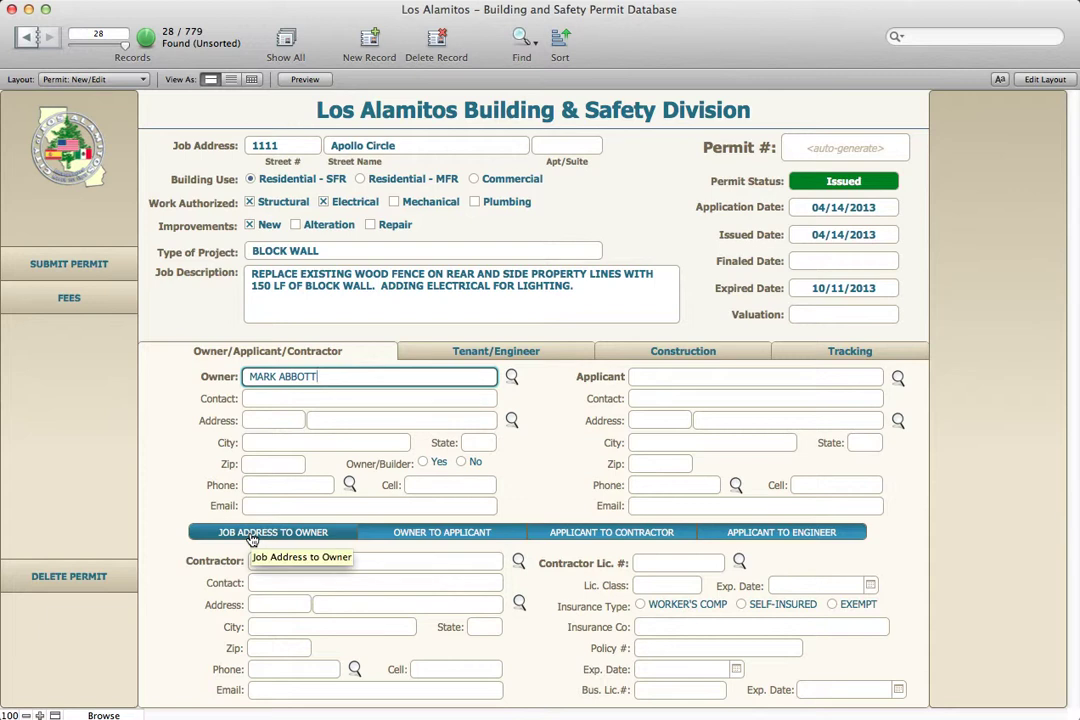
Enter the owner's name and phone, copy the job address to owner, then owner to applicant, and set Owner/Builder to Yes
click(282, 535)
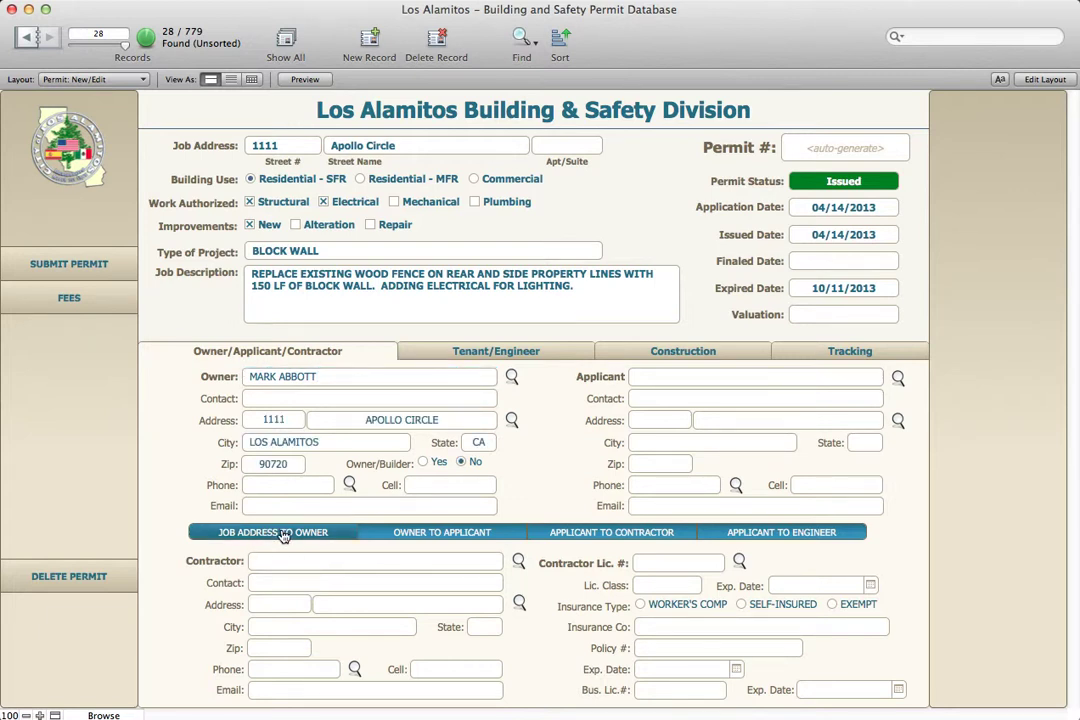
click(287, 485)
text(6)
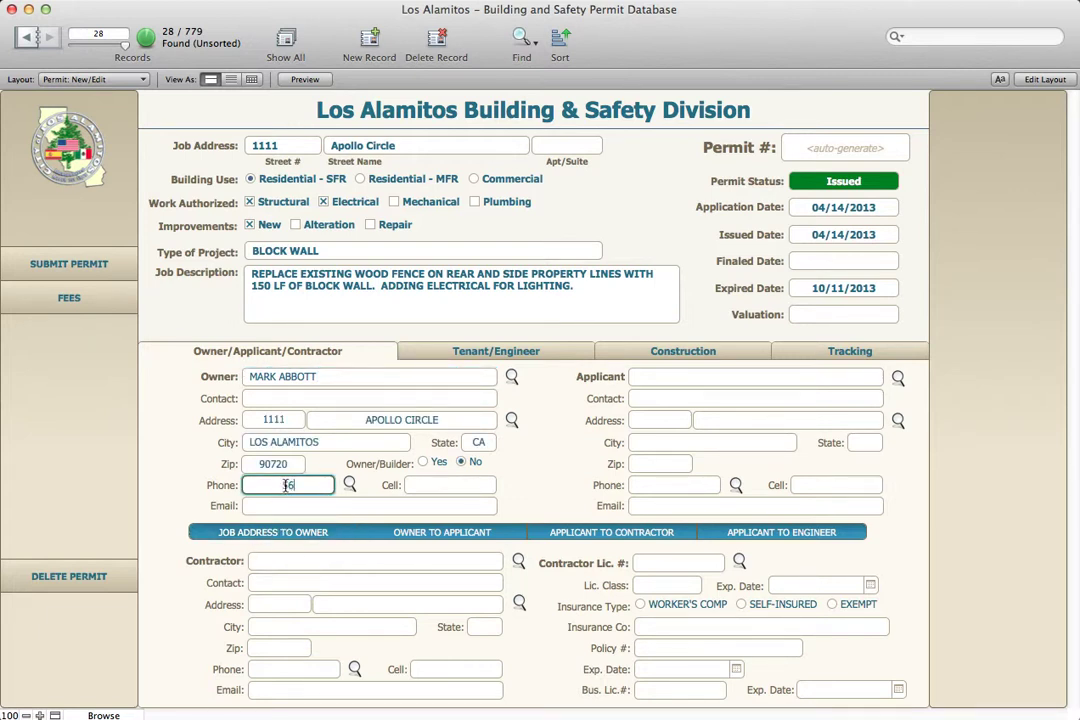
text(2-2)
text(222-2222)
key(Tab)
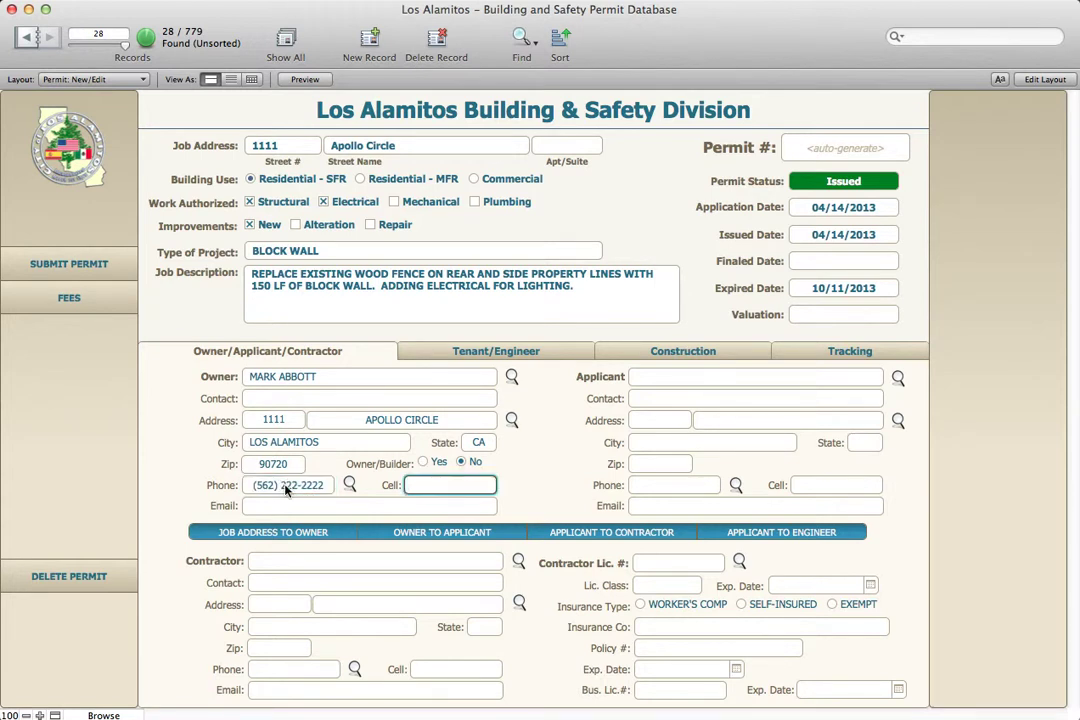
click(454, 533)
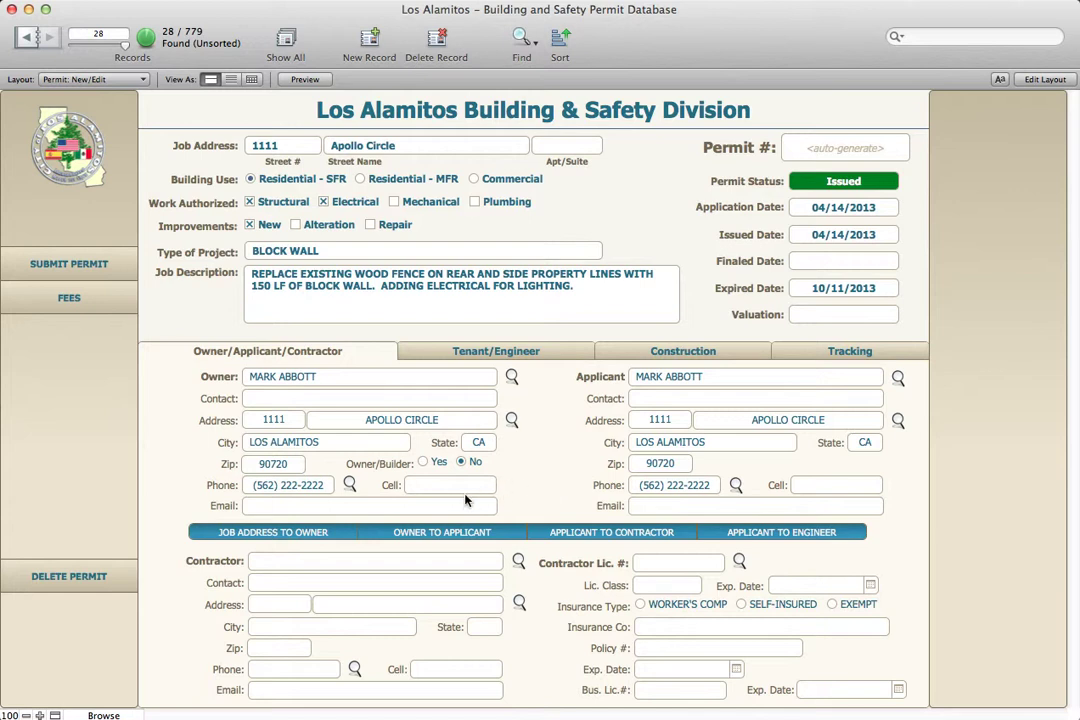
click(423, 462)
Browse the Building, Electrical, Plumbing, Mechanical and Other fee tabs, ending on the Building fee list
click(93, 310)
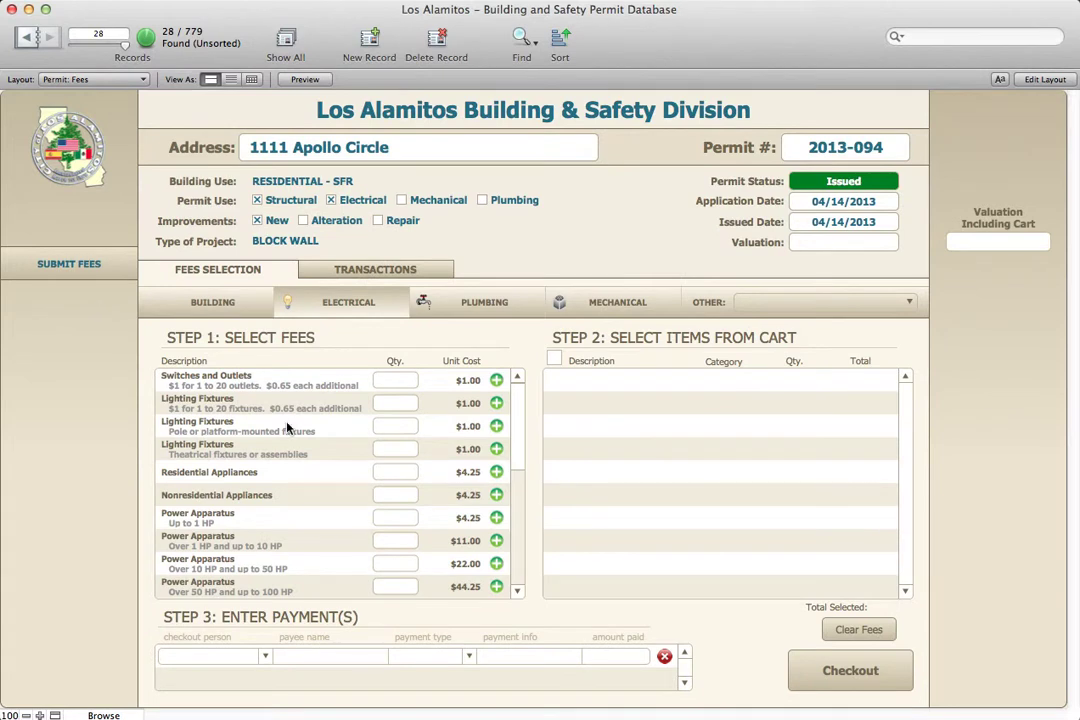
click(228, 312)
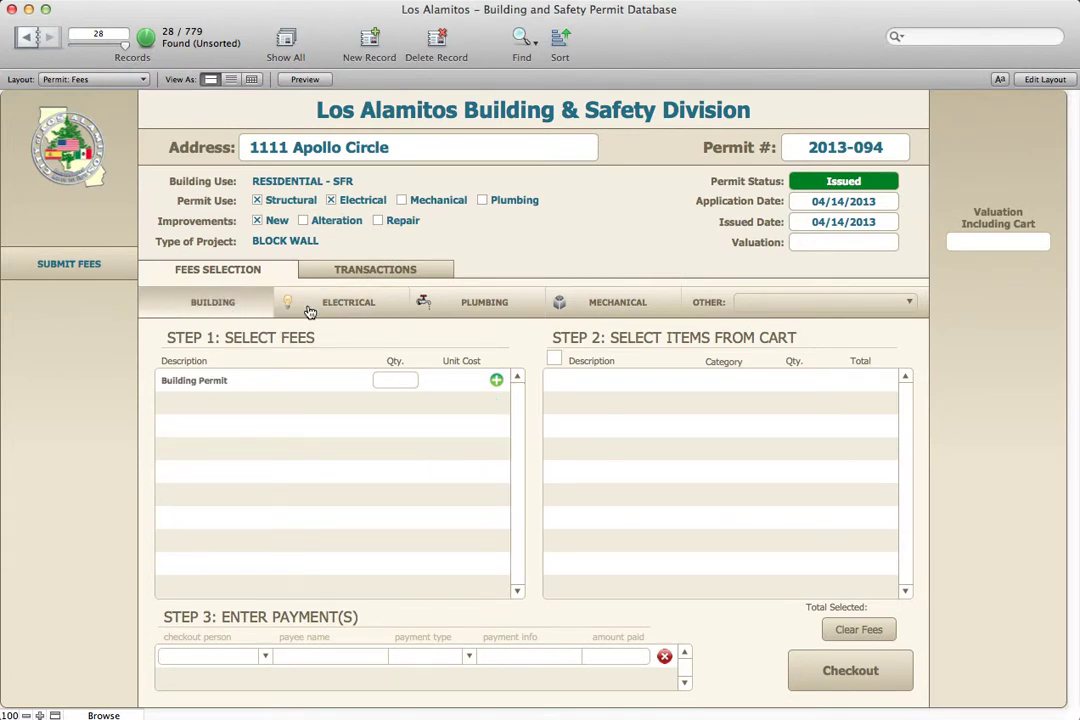
click(345, 306)
click(458, 304)
click(612, 302)
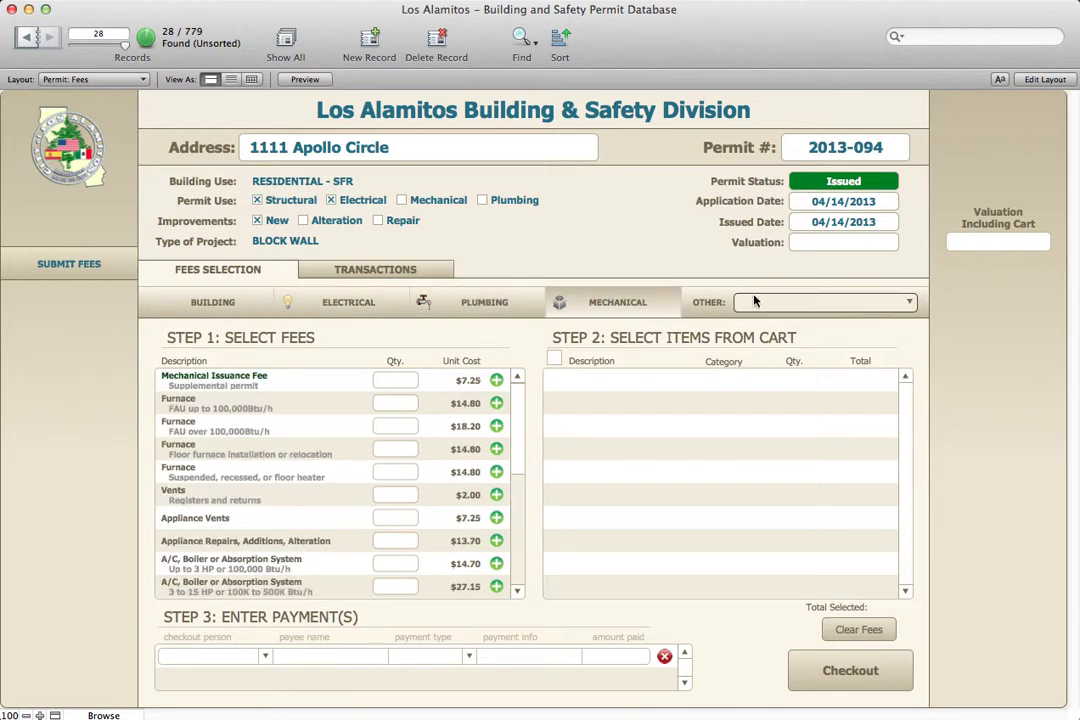
click(815, 302)
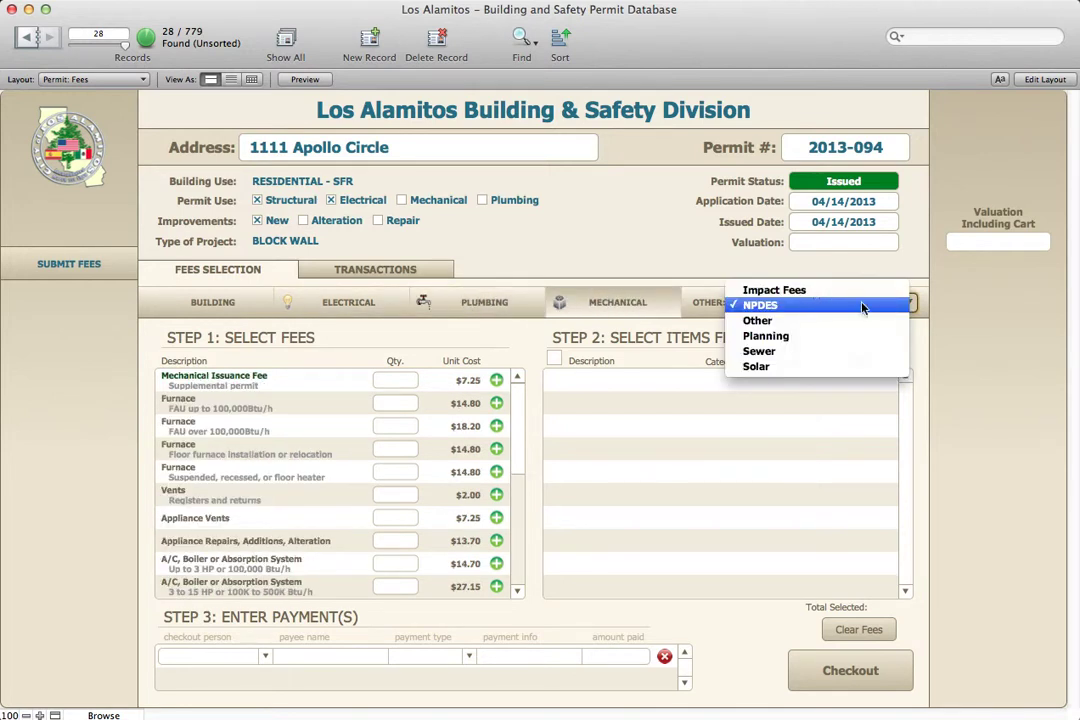
click(607, 260)
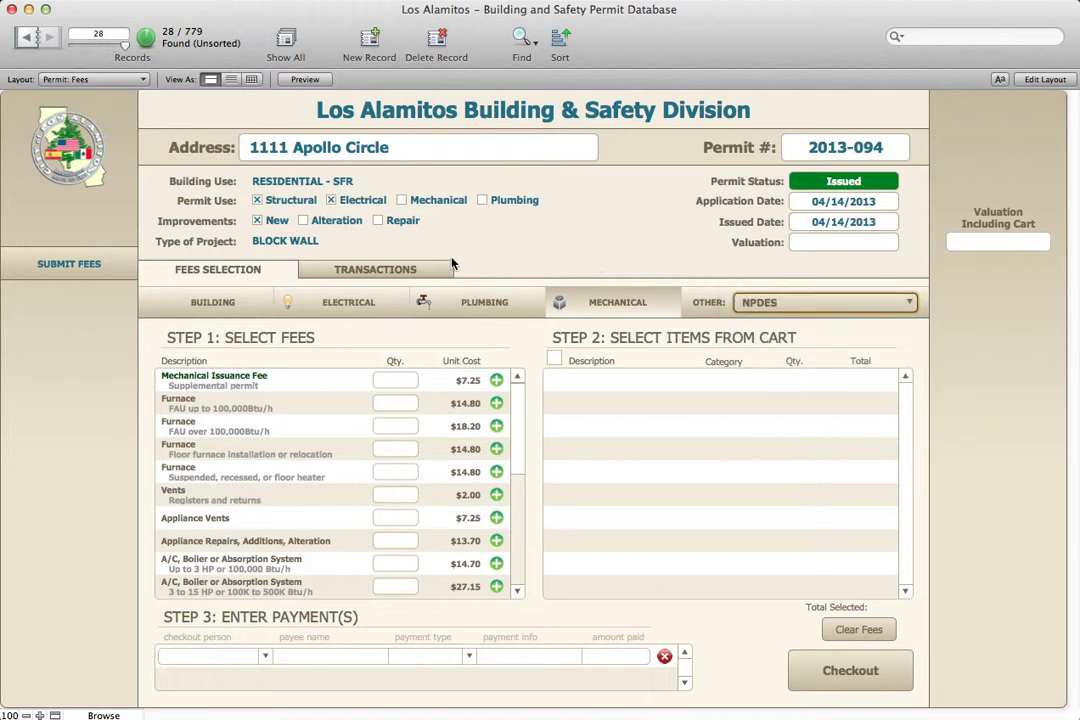
click(212, 307)
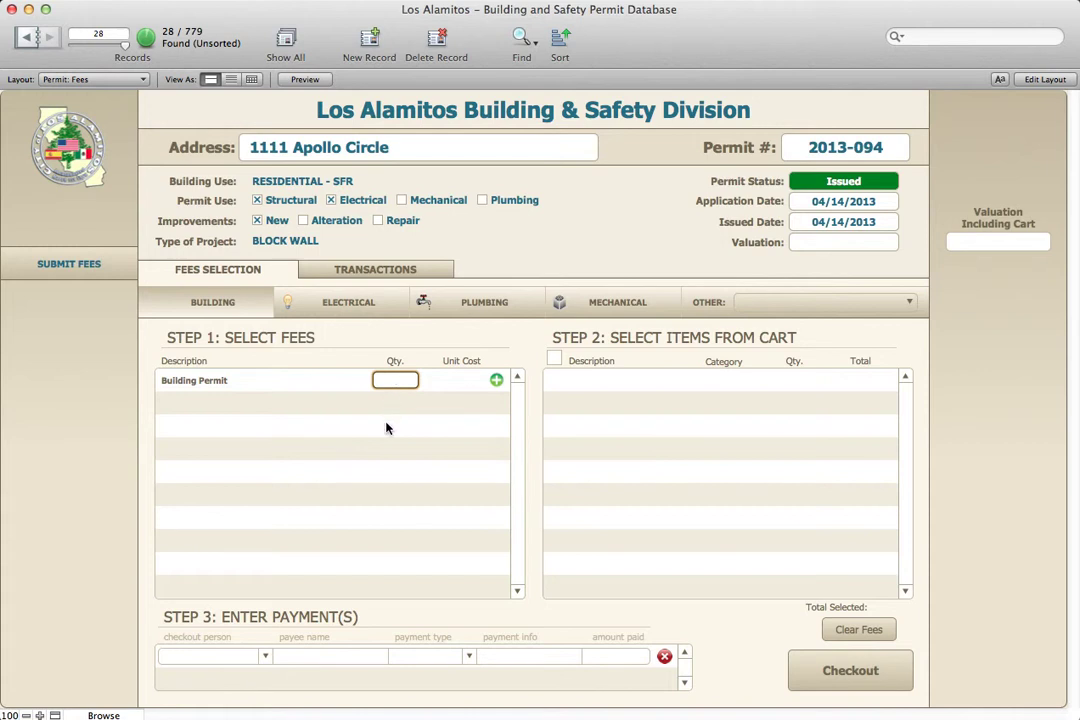
Add Building Permit quantity 5000, then Switches and Outlets 2 plus 2 and Lighting Fixtures 4
text(5000)
click(497, 385)
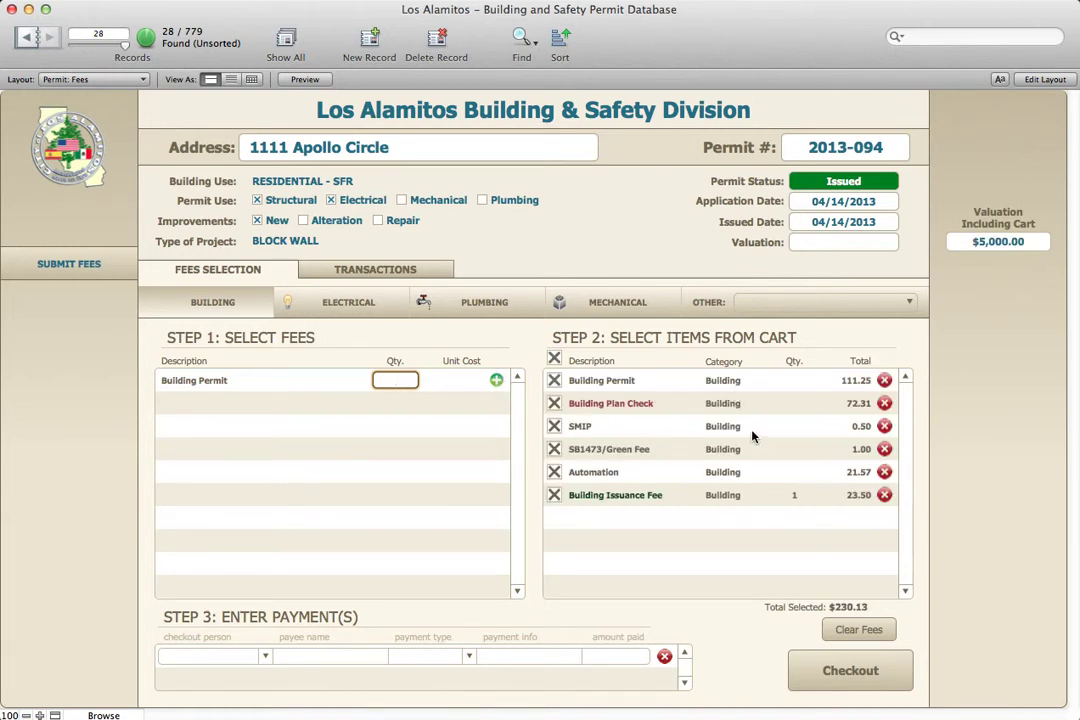
click(370, 316)
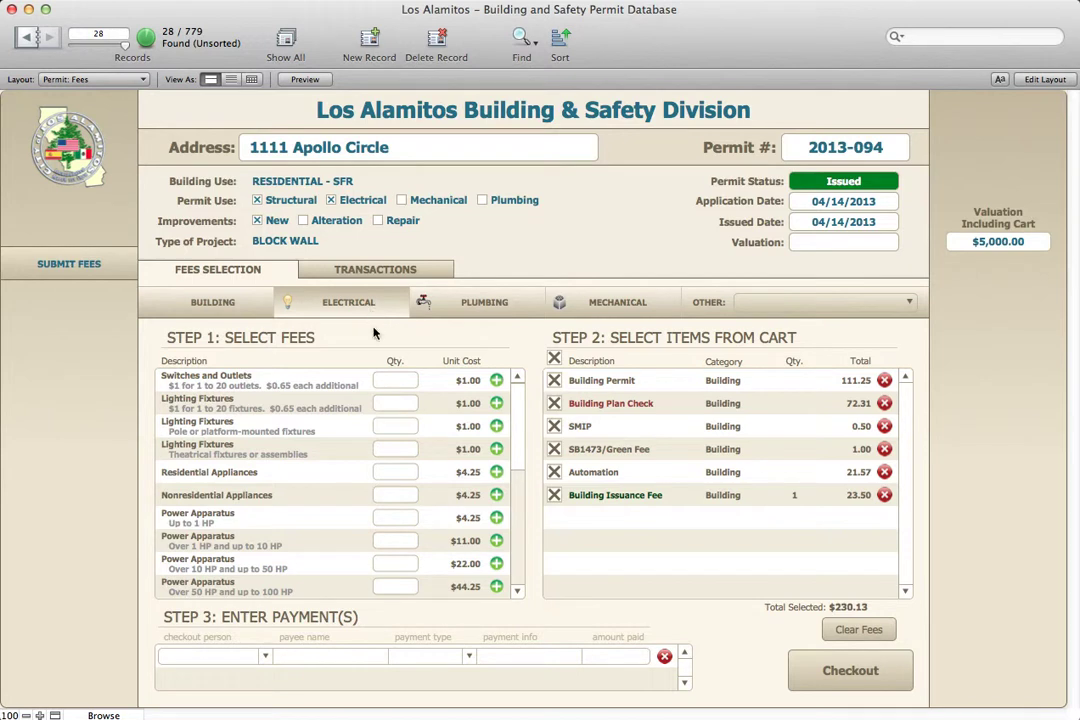
click(392, 380)
text(2)
click(496, 380)
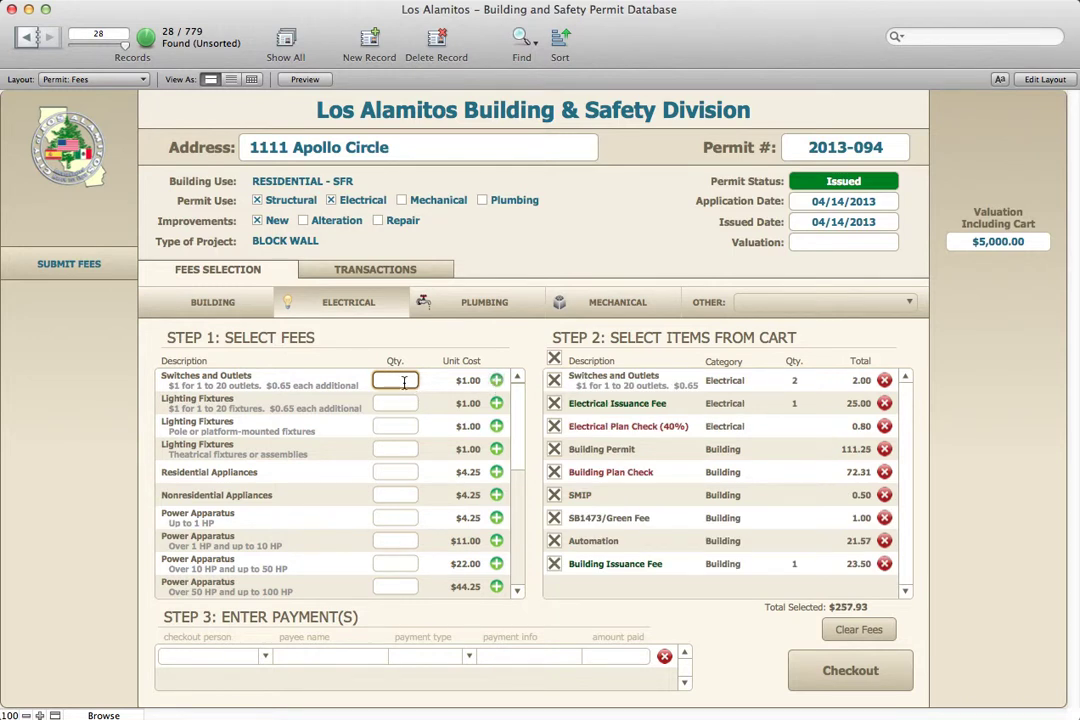
text(2)
click(497, 380)
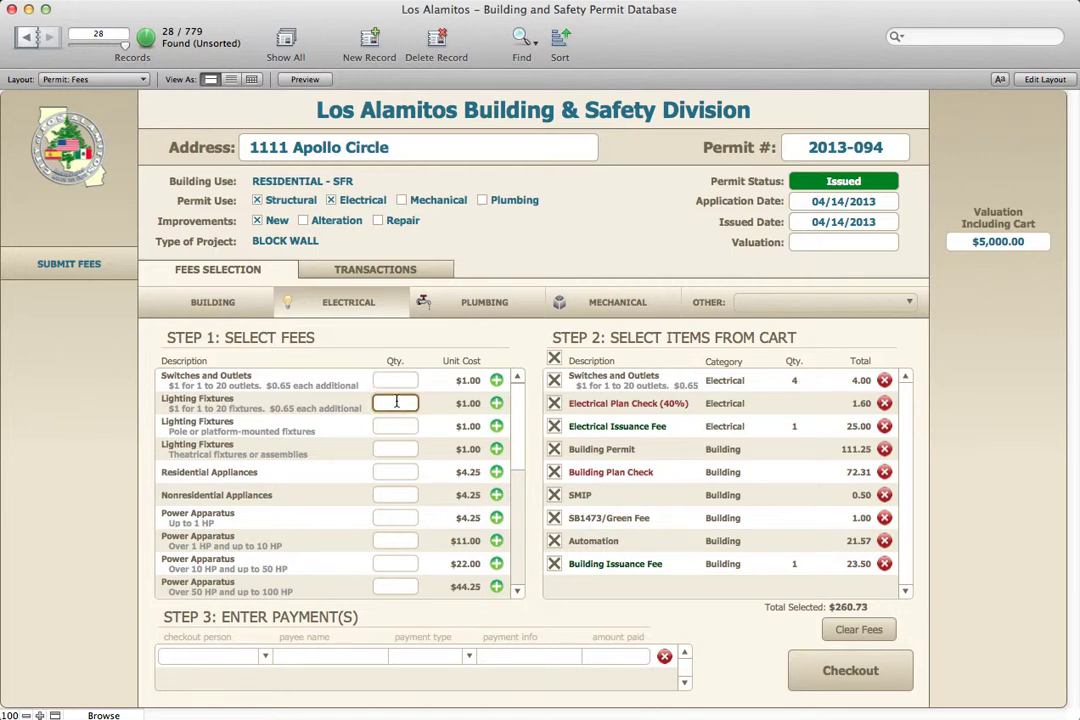
text(4)
click(497, 405)
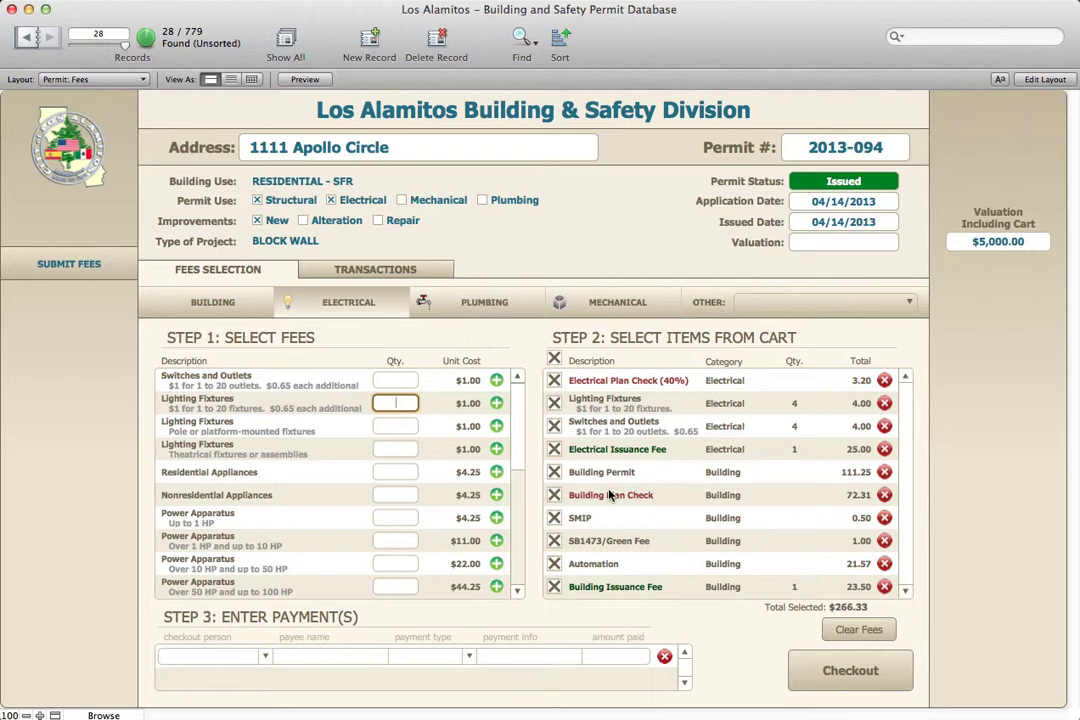
Uncheck and delete the Electrical Plan Check (40%) and Building Plan Check fees, leaving $190.82
click(555, 495)
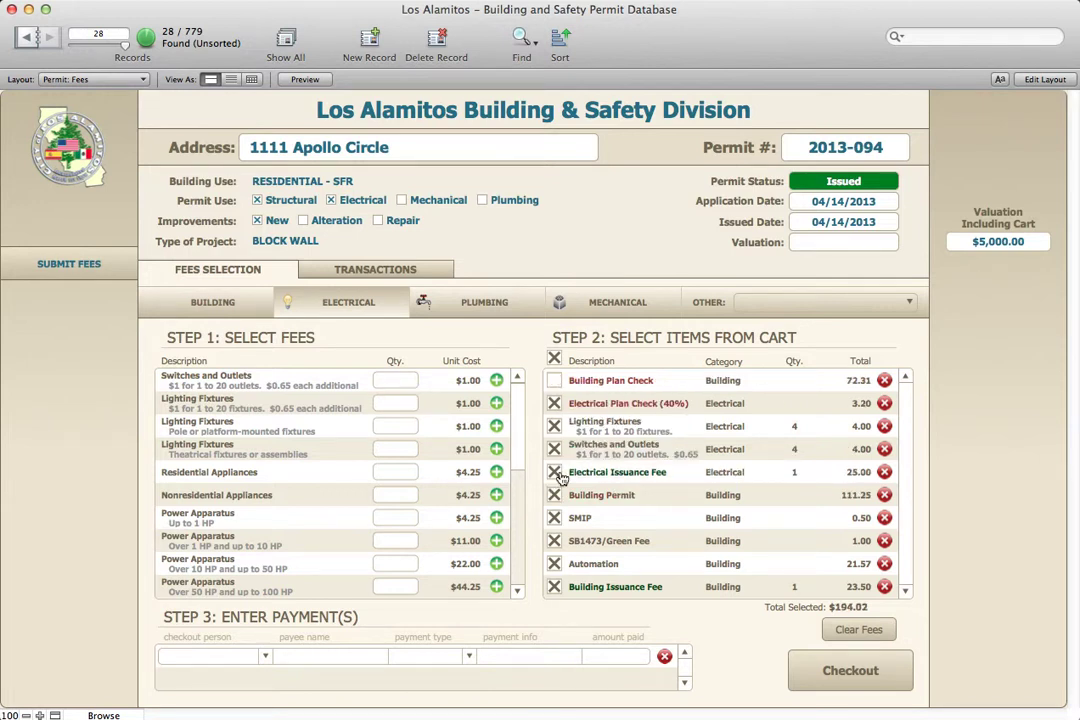
click(555, 404)
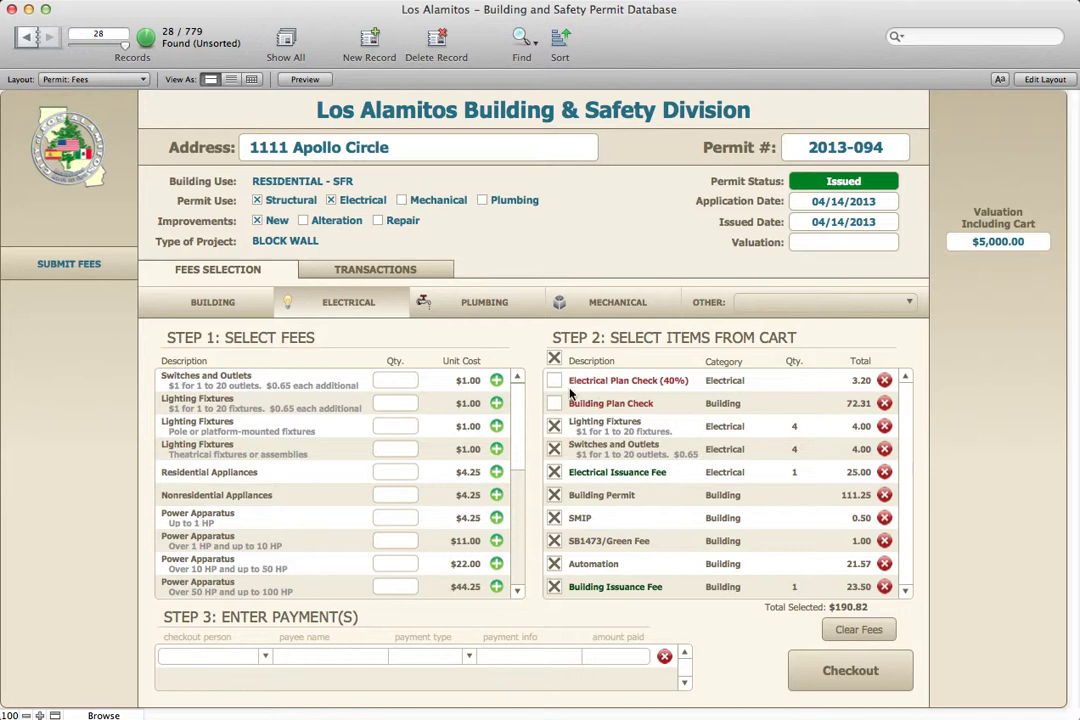
click(885, 381)
key(super+d)
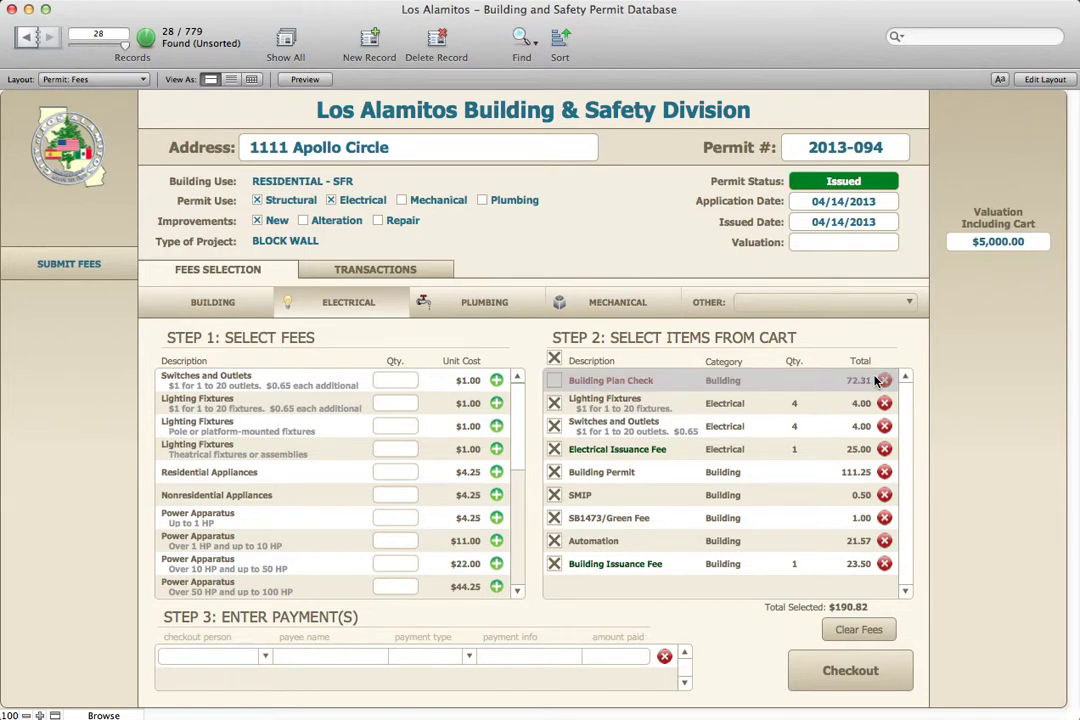
click(884, 381)
click(633, 263)
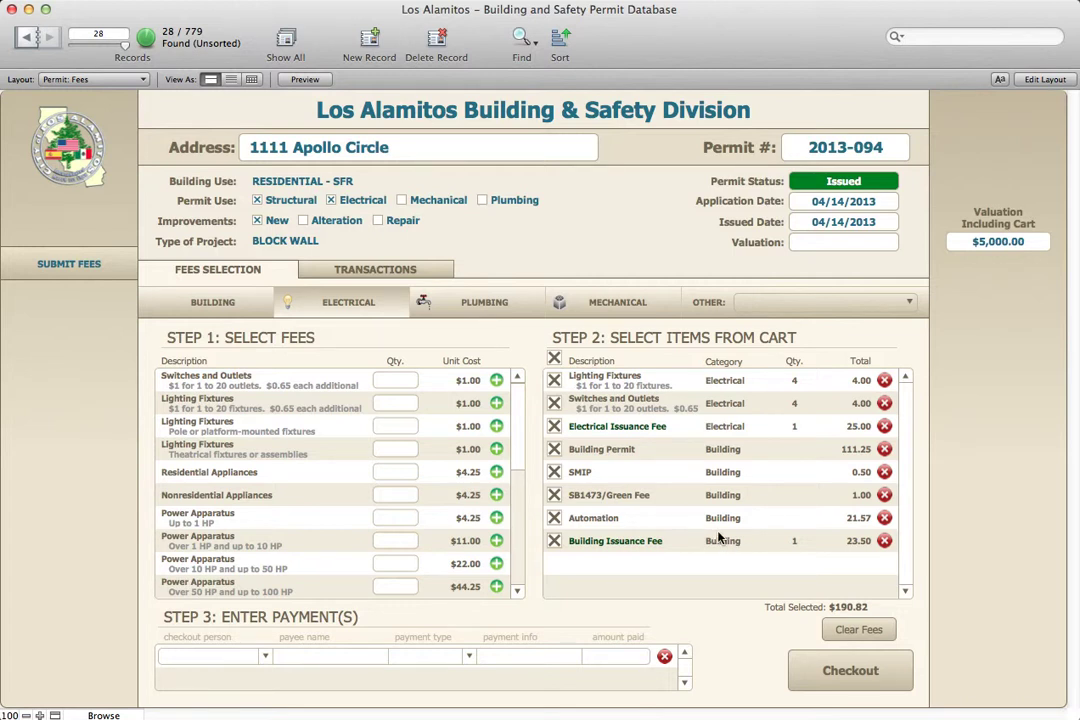
click(264, 656)
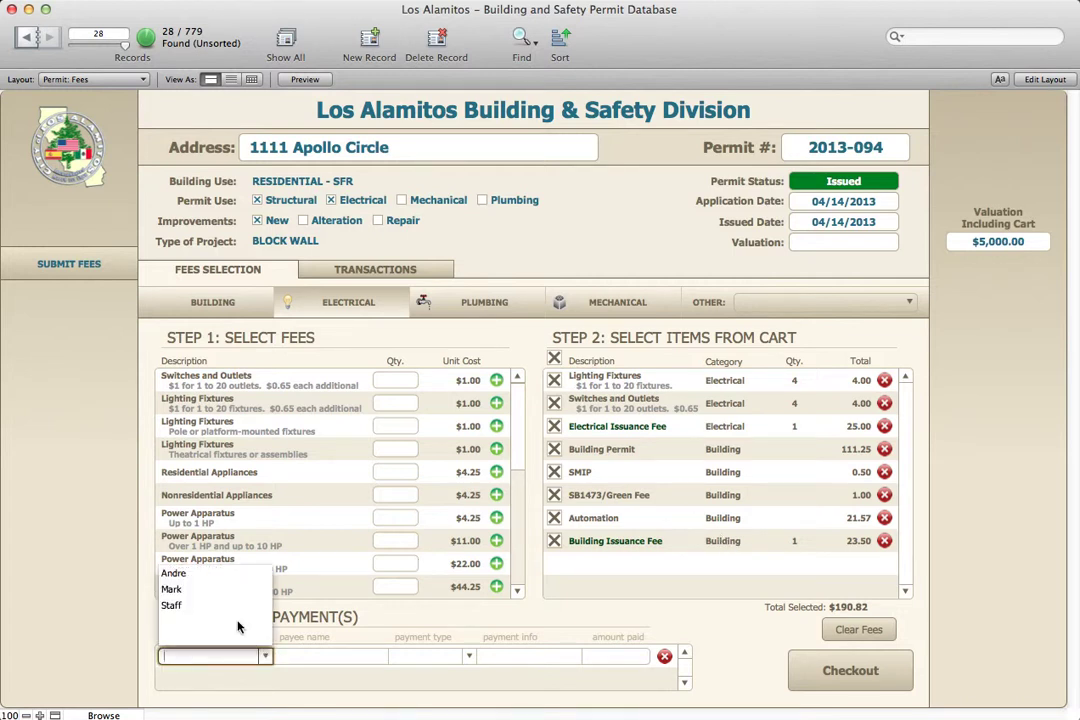
Choose the checkout staff member and enter the owner's name as the payee
click(172, 589)
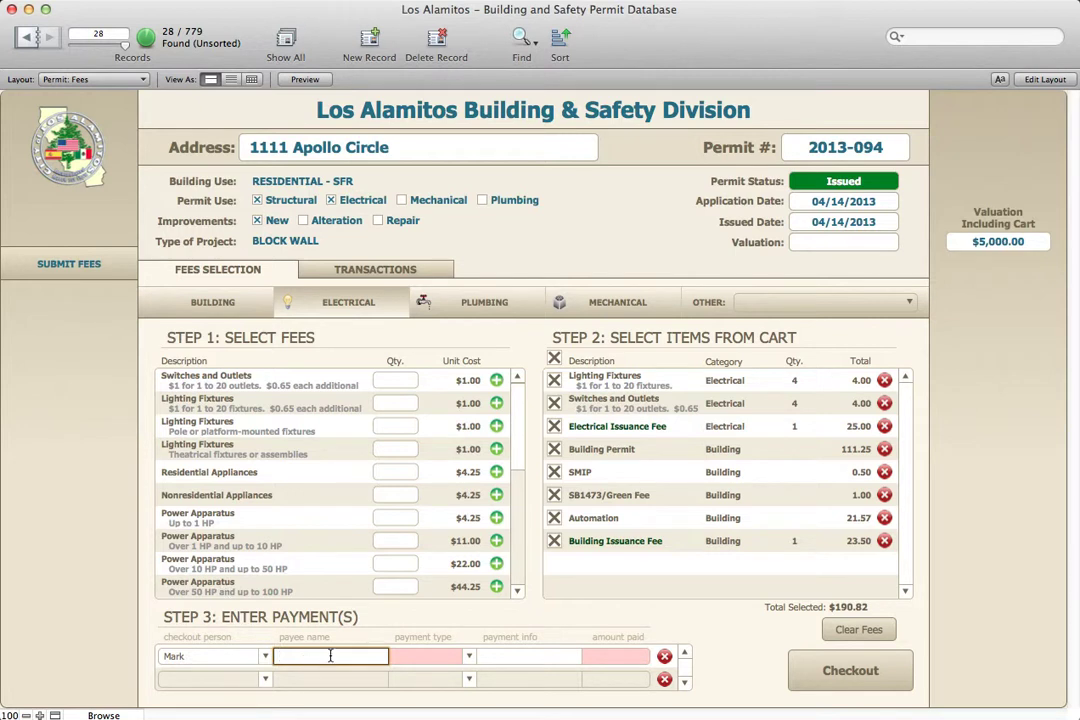
key(Tab)
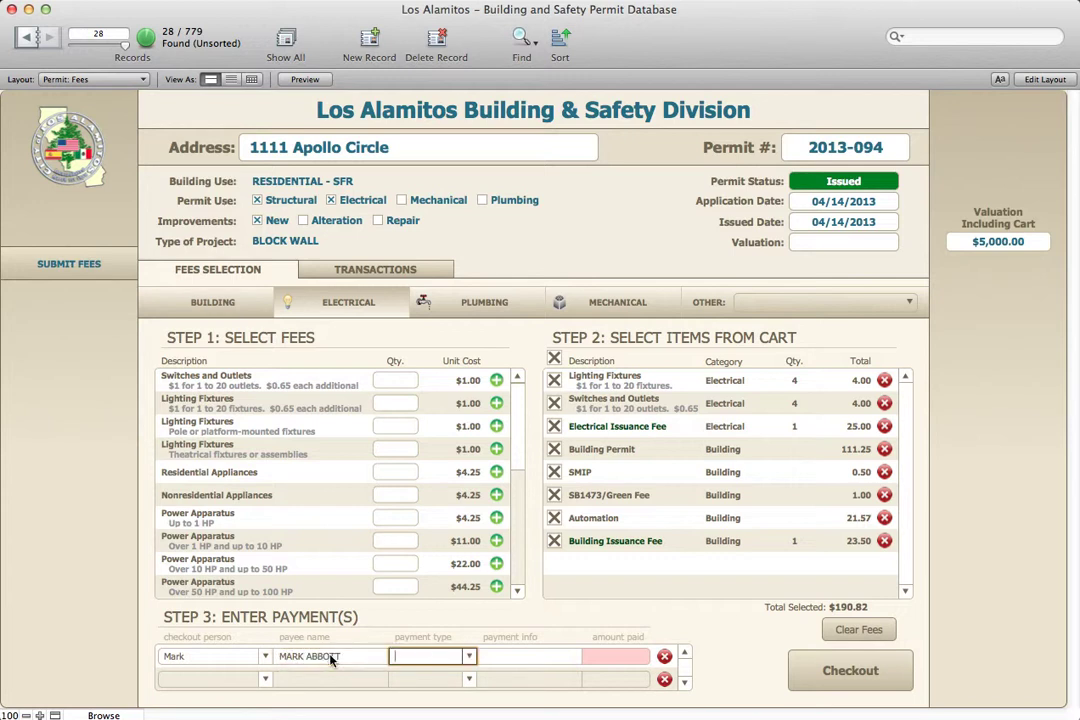
Pay $190.82 by check with payment info 111 and check out the cart
text(CHEck)
key(Tab)
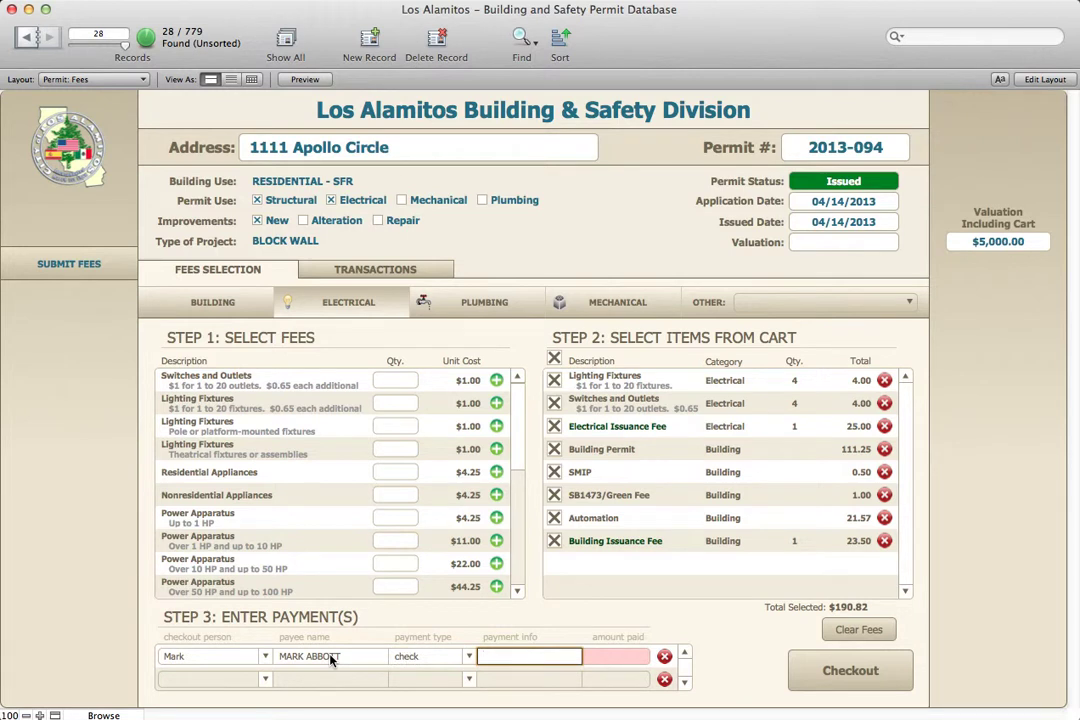
text(1111)
key(Tab)
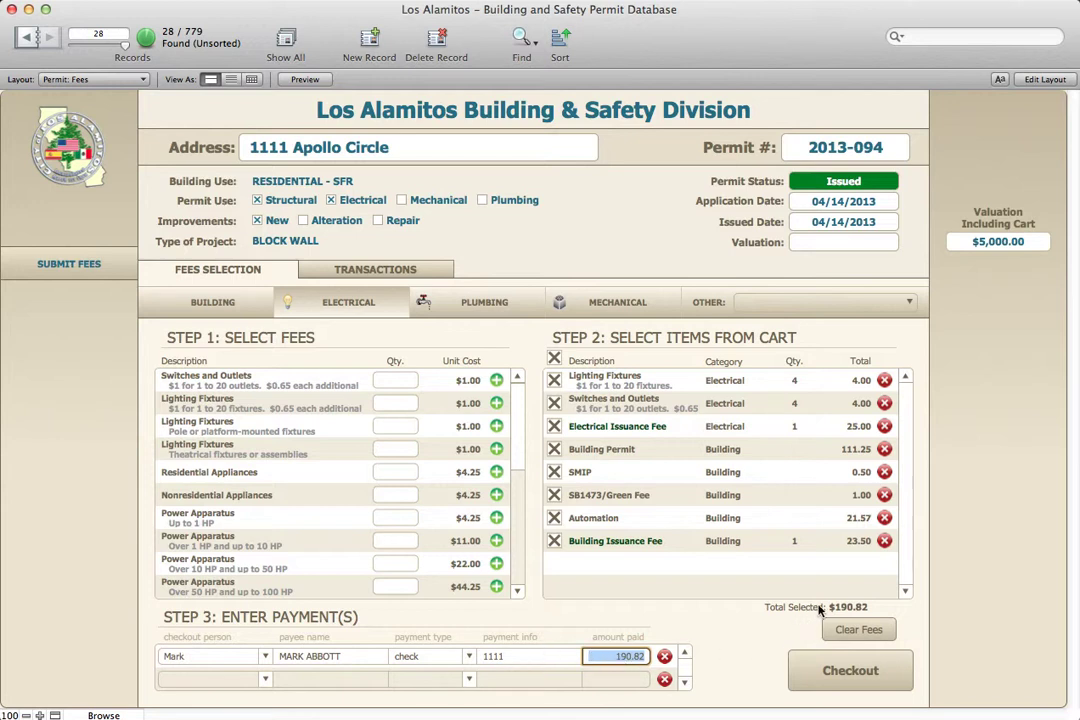
key(Tab)
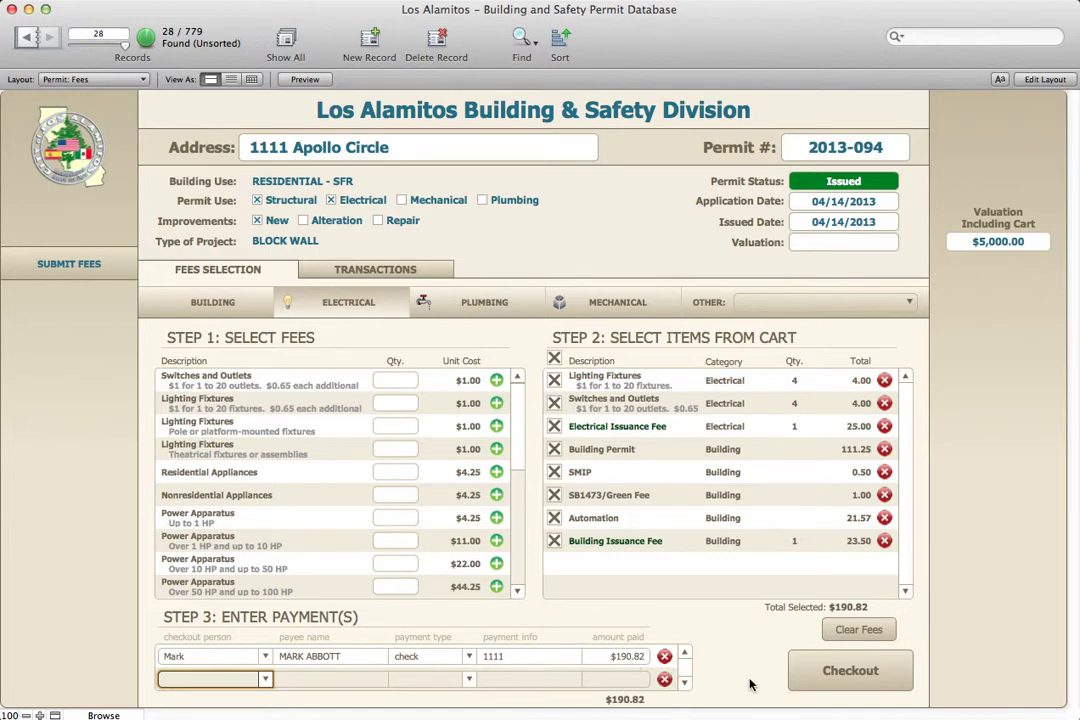
click(844, 677)
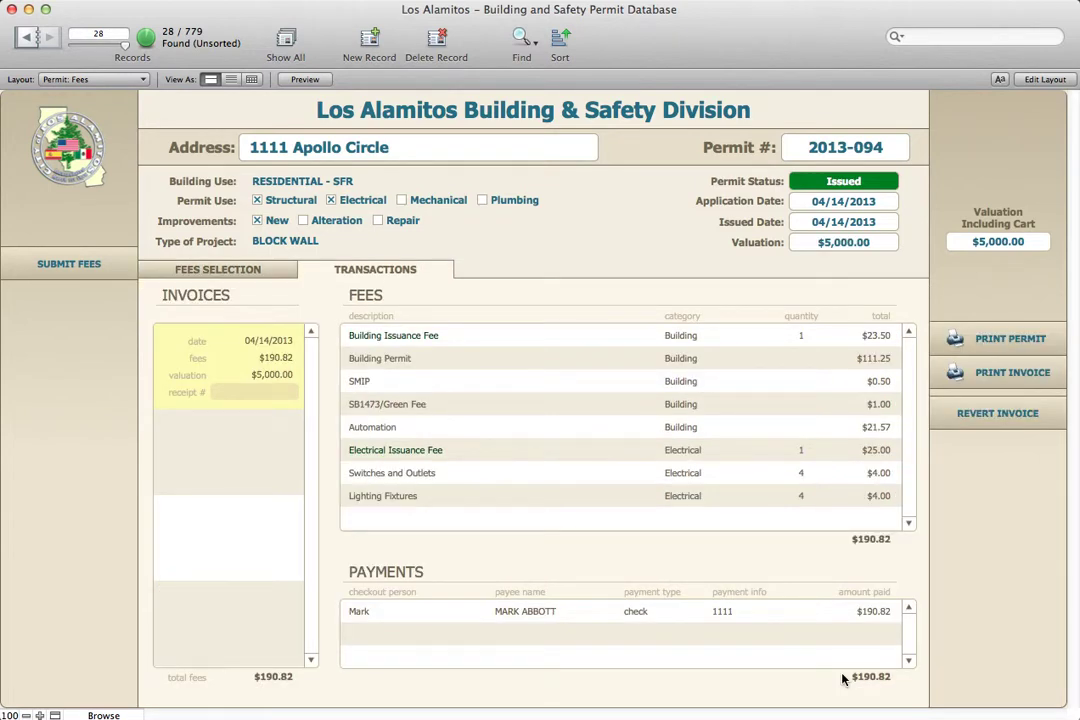